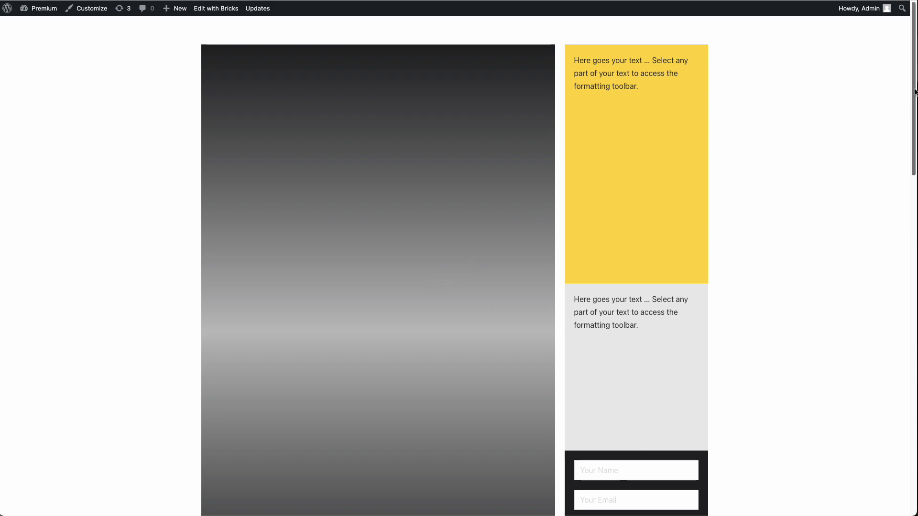
- Scroll the live page down and up to show the right sidebar staying in view
{"action": "left_click_drag", "start_coordinate": [914, 91], "coordinate": [899, 279]}
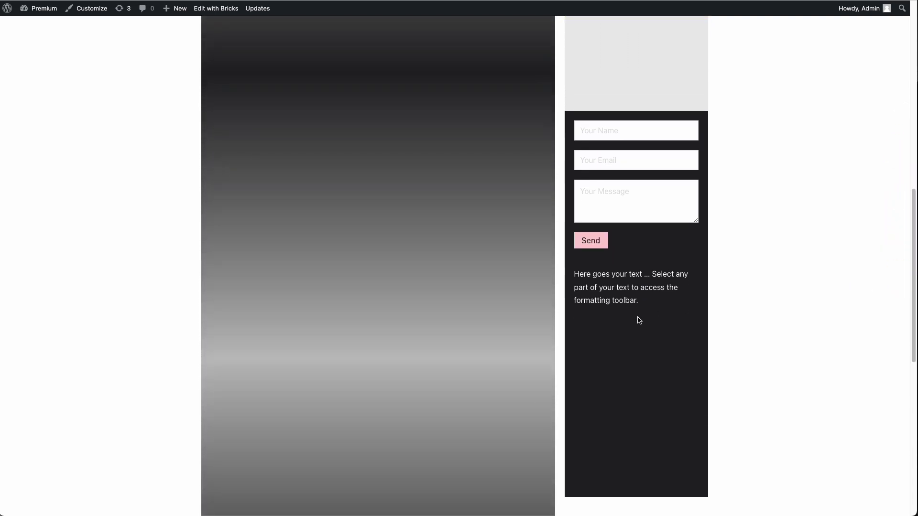
{"action": "left_click_drag", "start_coordinate": [910, 340], "coordinate": [913, 196]}
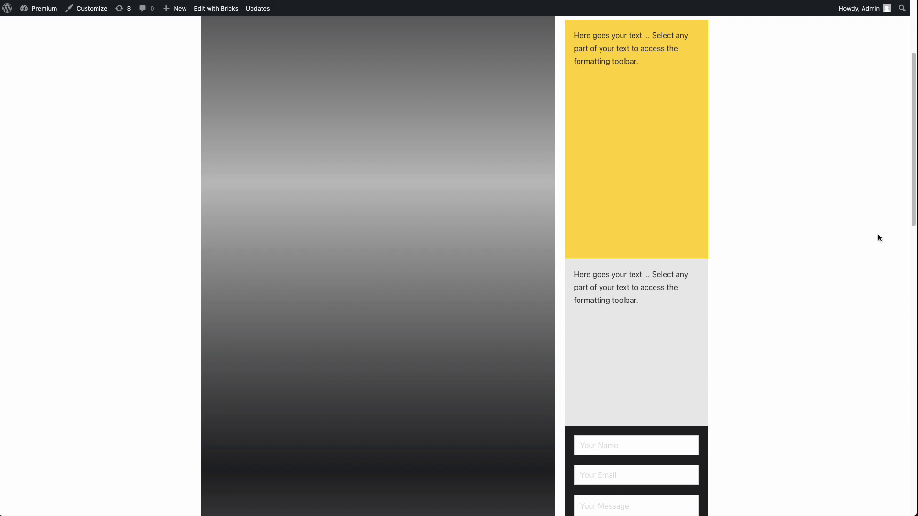
{"action": "left_click_drag", "start_coordinate": [909, 195], "coordinate": [907, 314]}
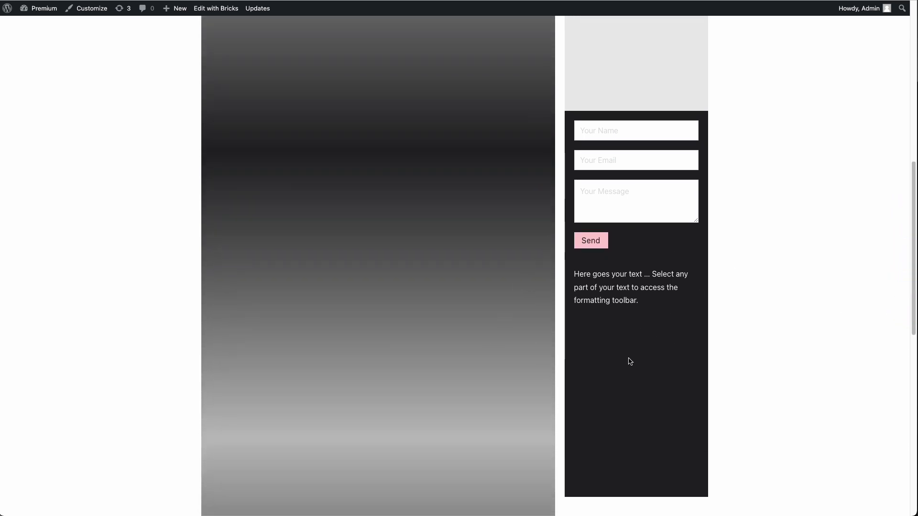
{"action": "left_click_drag", "start_coordinate": [914, 318], "coordinate": [912, 370]}
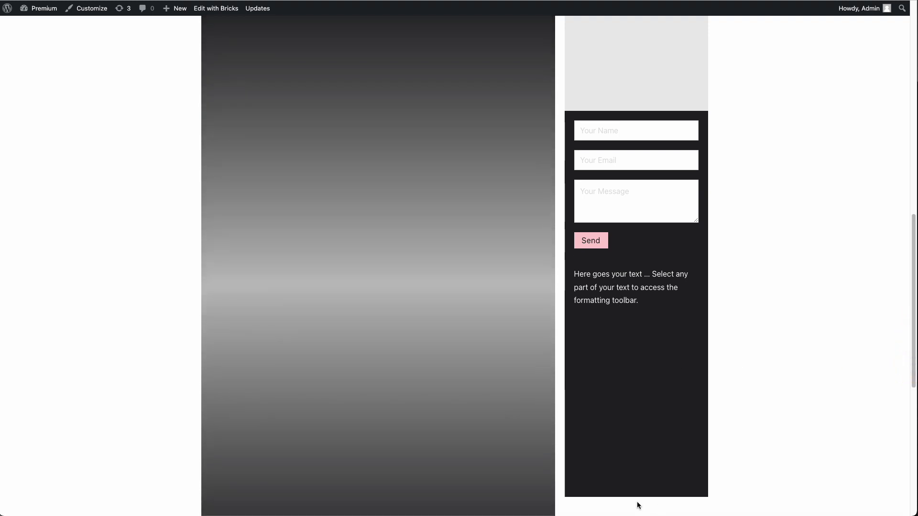
{"action": "left_click_drag", "start_coordinate": [913, 382], "coordinate": [912, 237]}
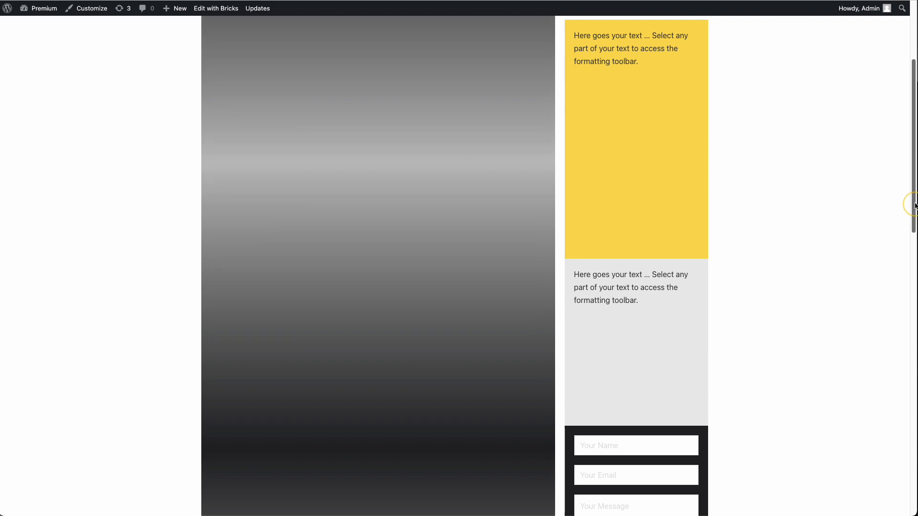
{"action": "left_click_drag", "start_coordinate": [915, 203], "coordinate": [885, 293]}
{"action": "left_click_drag", "start_coordinate": [878, 340], "coordinate": [869, 391]}
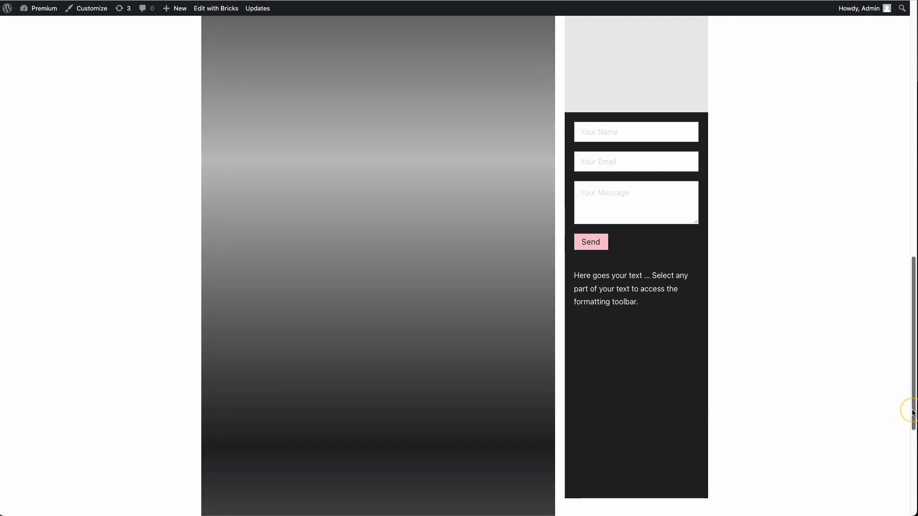
{"action": "left_click_drag", "start_coordinate": [915, 395], "coordinate": [871, 296]}
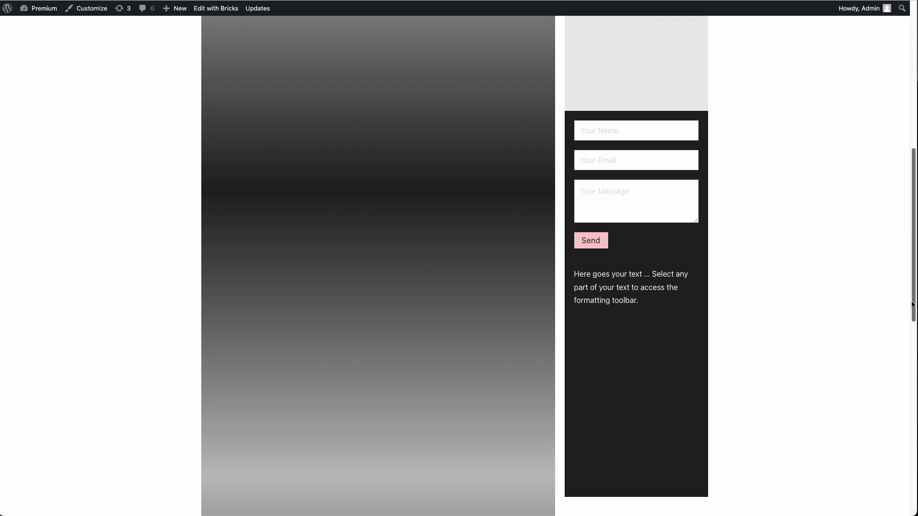
{"action": "left_click_drag", "start_coordinate": [911, 300], "coordinate": [729, 13]}
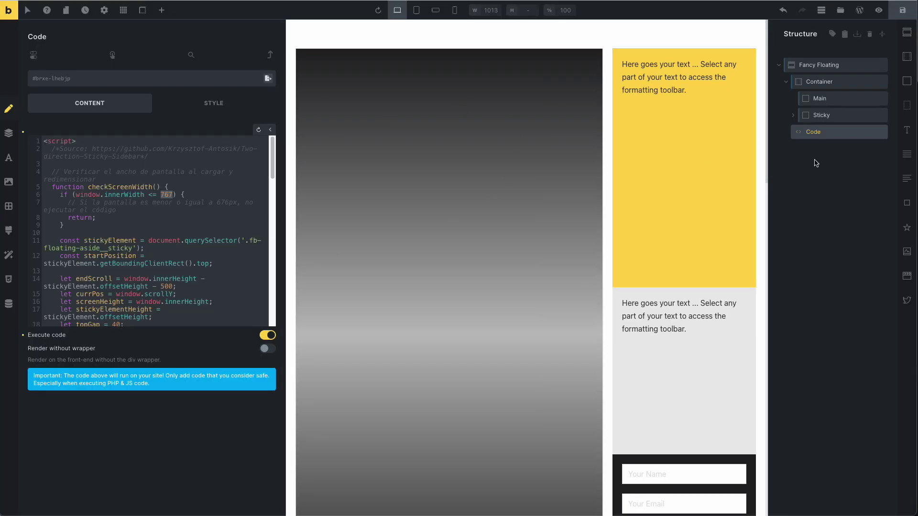
{"action": "left_click", "coordinate": [819, 63]}
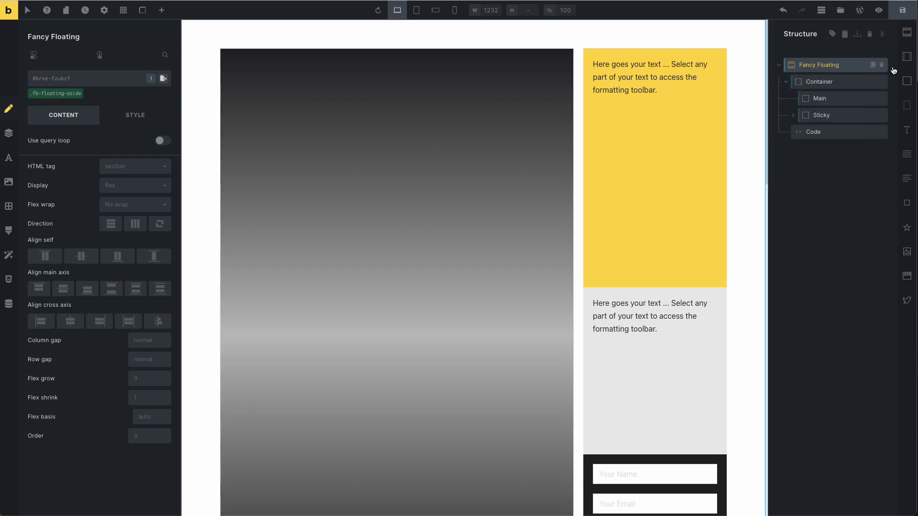
{"action": "left_click", "coordinate": [827, 83]}
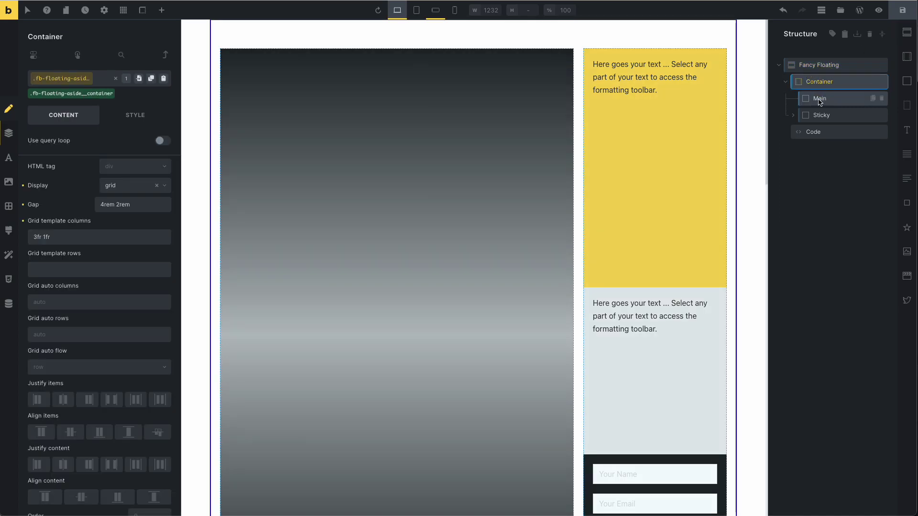
{"action": "left_click", "coordinate": [819, 99]}
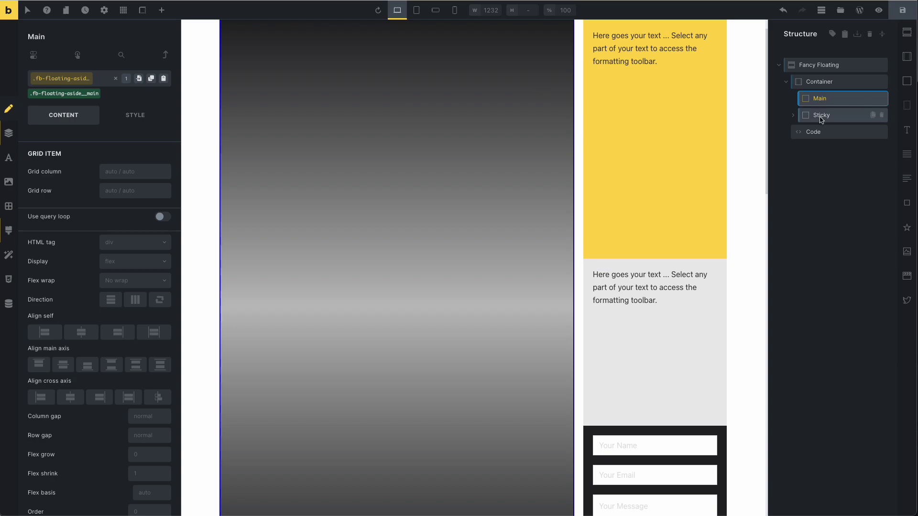
{"action": "left_click", "coordinate": [829, 120]}
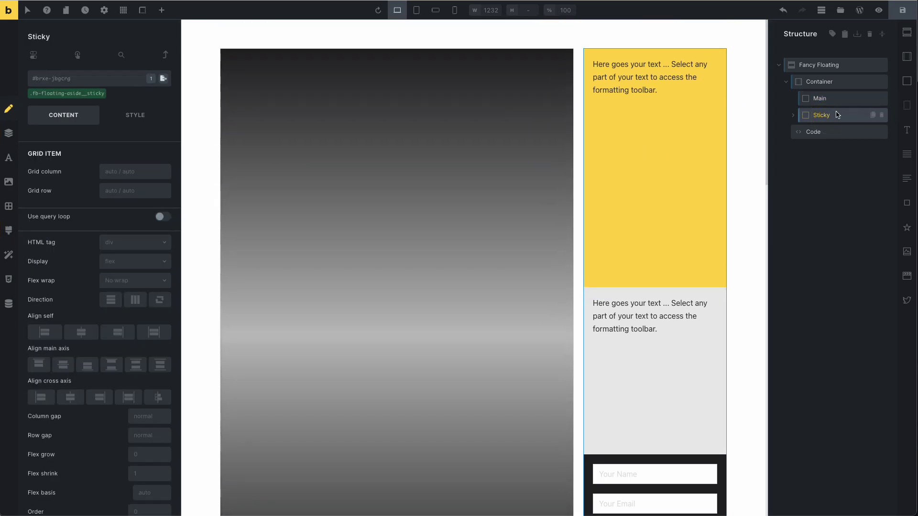
{"action": "left_click", "coordinate": [830, 120]}
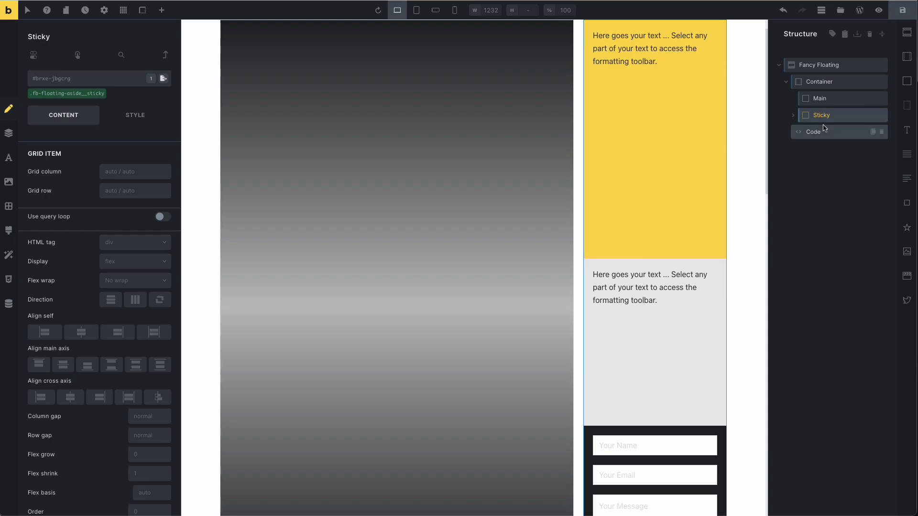
- Open the Code element's script and highlight the screen-width check and sticky element selector
{"action": "left_click", "coordinate": [799, 134]}
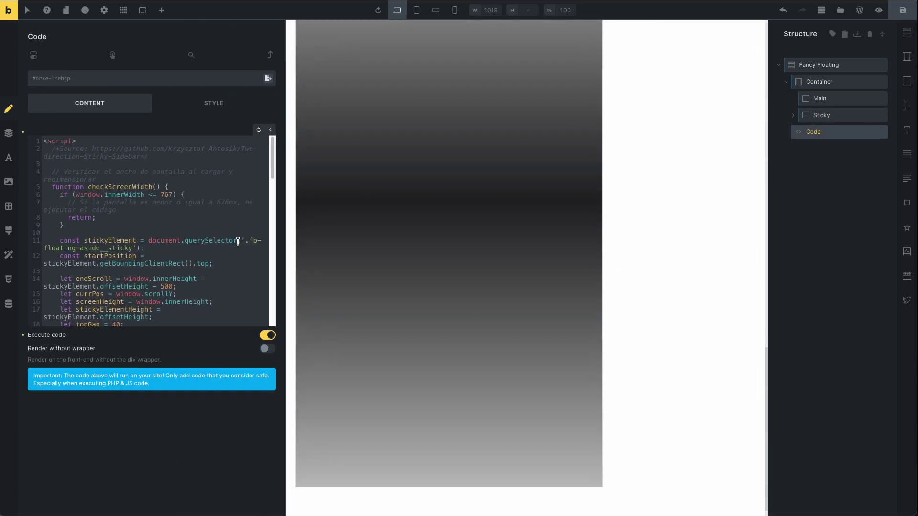
{"action": "left_click", "coordinate": [140, 225]}
{"action": "left_click_drag", "start_coordinate": [247, 240], "coordinate": [136, 246]}
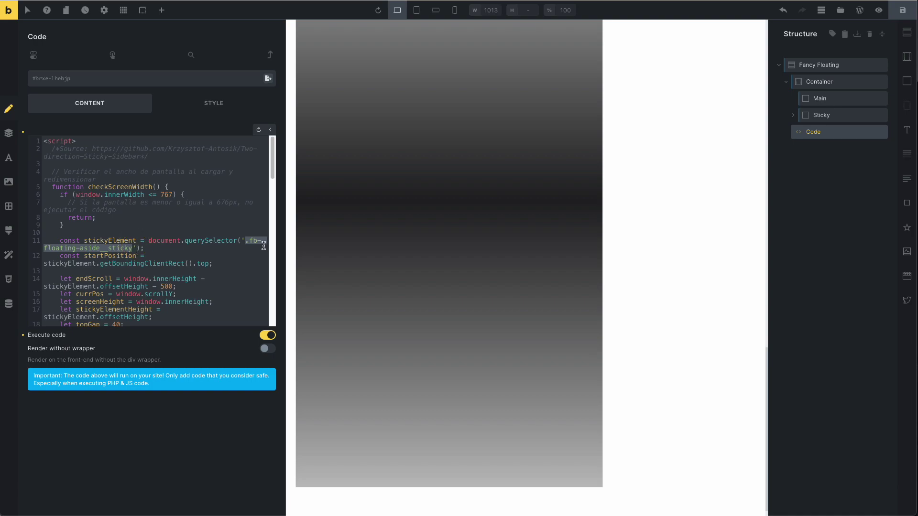
- Confirm the Sticky element has the .fb-floating-aside__sticky class, then save and view the live page
{"action": "left_click", "coordinate": [825, 116]}
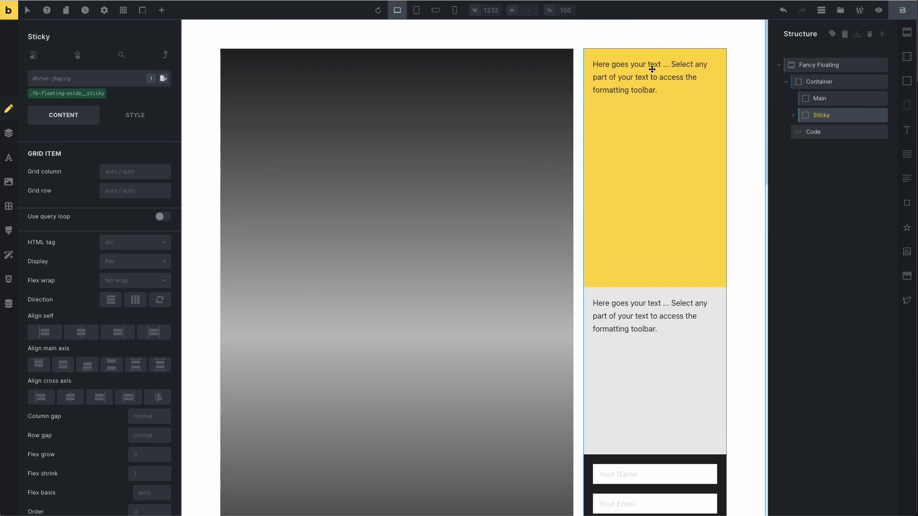
{"action": "left_click", "coordinate": [53, 79]}
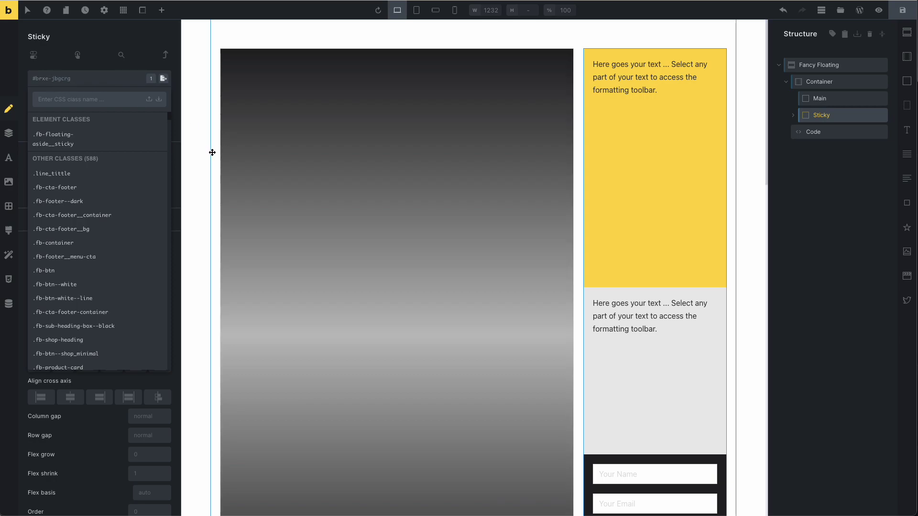
{"action": "left_click", "coordinate": [178, 144]}
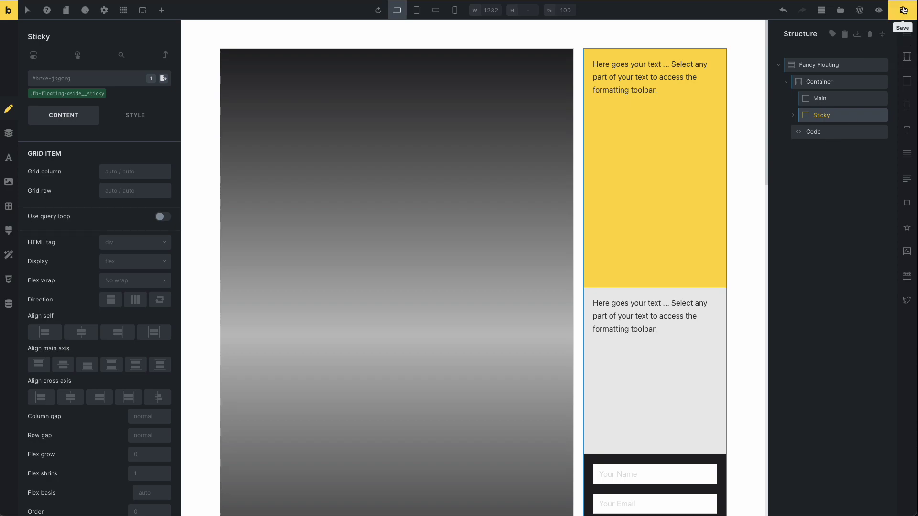
{"action": "left_click", "coordinate": [878, 10]}
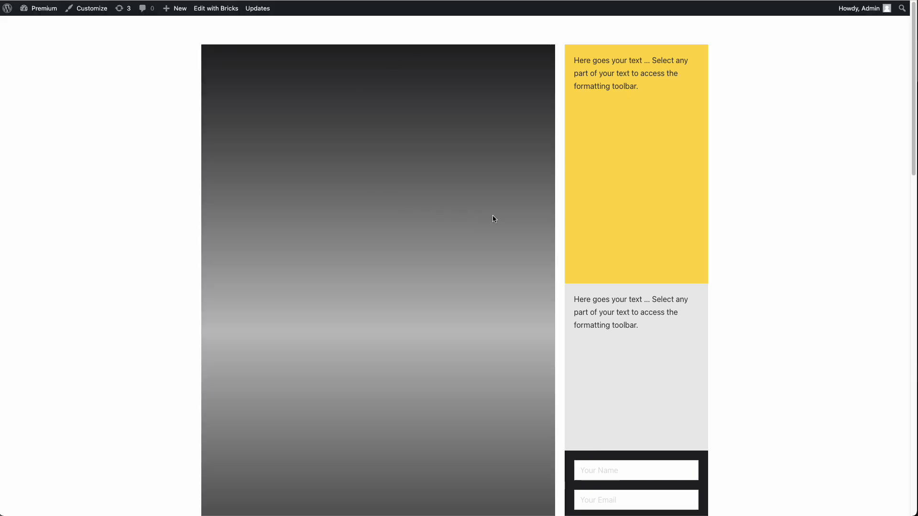
- Scroll the live page down toward the form and back up, watching the sidebar stick
{"action": "scroll", "coordinate": [493, 218], "scroll_direction": "down", "scroll_amount": 7}
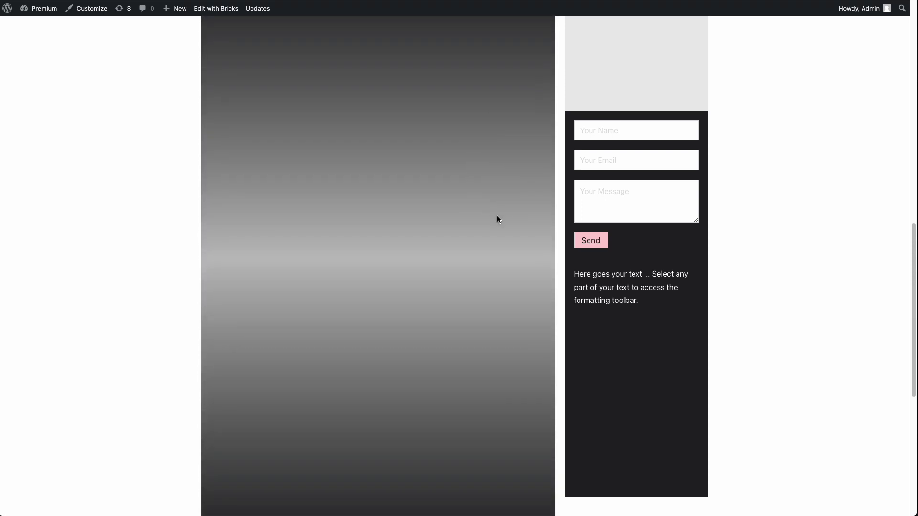
{"action": "scroll", "coordinate": [497, 218], "scroll_direction": "up", "scroll_amount": 6}
{"action": "scroll", "coordinate": [497, 220], "scroll_direction": "up", "scroll_amount": 1}
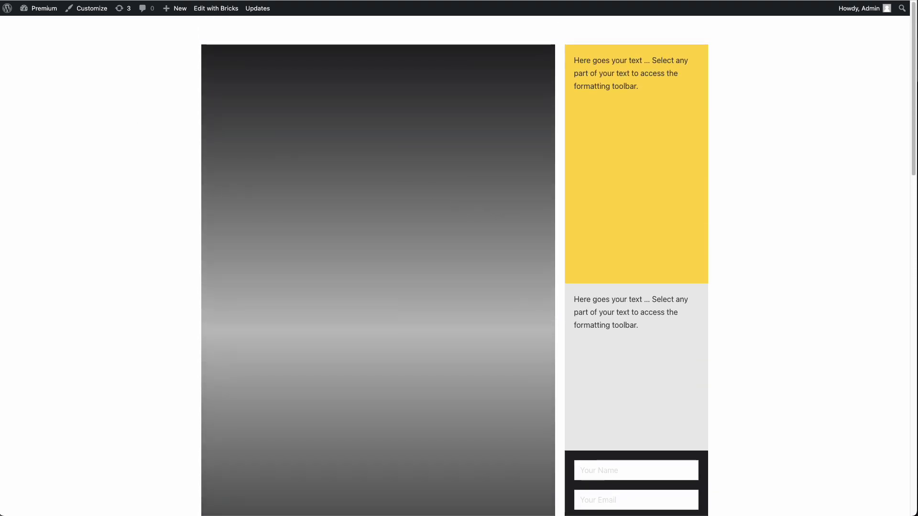
{"action": "scroll", "coordinate": [654, 264], "scroll_direction": "down", "scroll_amount": 7}
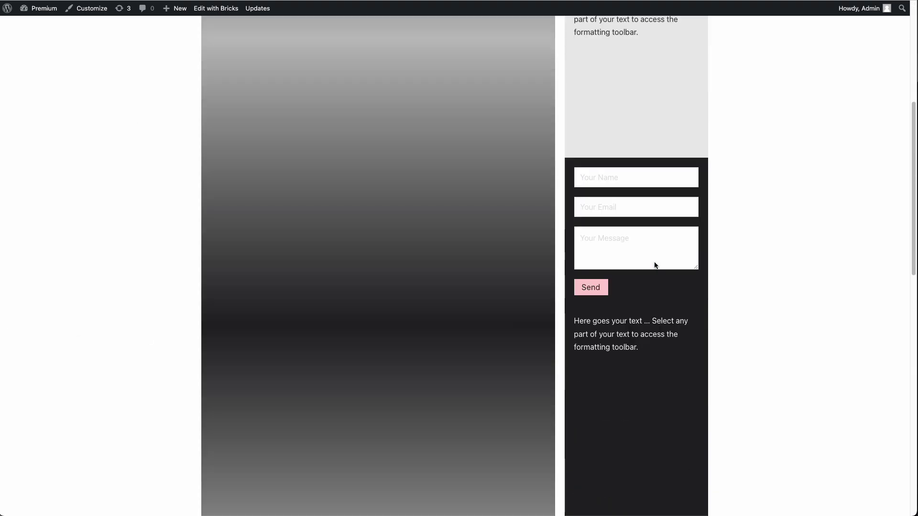
{"action": "scroll", "coordinate": [658, 260], "scroll_direction": "up", "scroll_amount": 4}
{"action": "scroll", "coordinate": [657, 261], "scroll_direction": "up", "scroll_amount": 2}
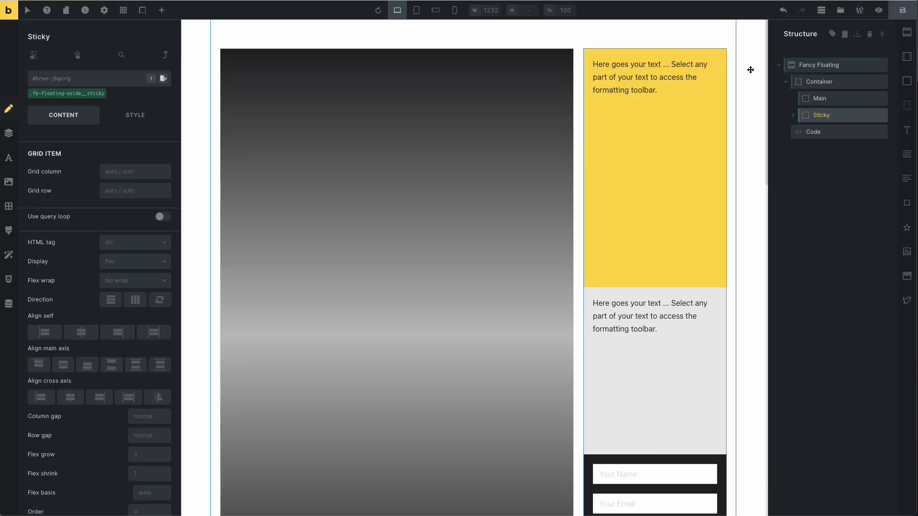
- Open the Code element's script and highlight the 767 px width threshold on line 6
{"action": "left_click", "coordinate": [824, 138]}
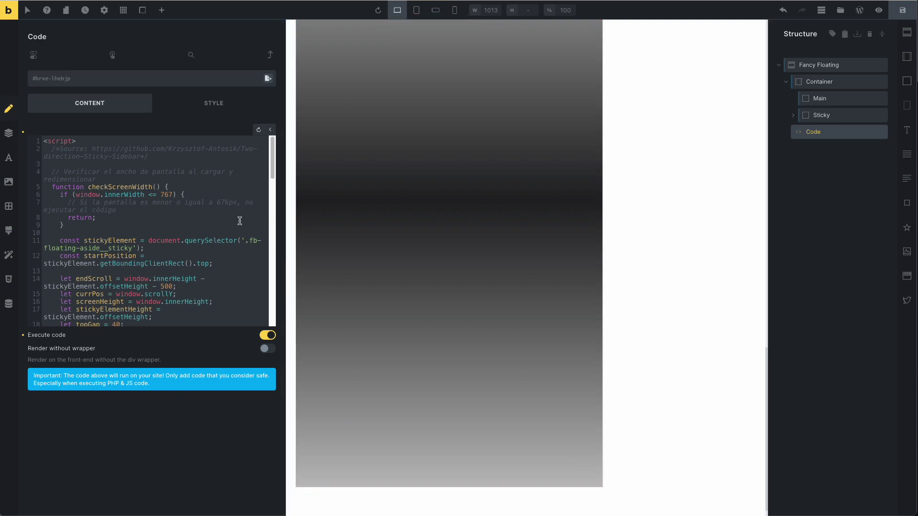
{"action": "left_click_drag", "start_coordinate": [161, 196], "coordinate": [171, 194]}
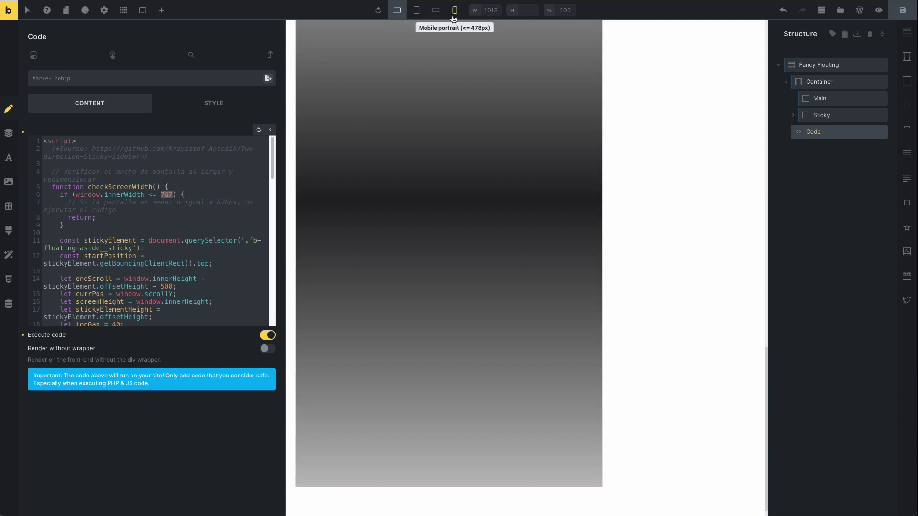
{"action": "left_click", "coordinate": [168, 215]}
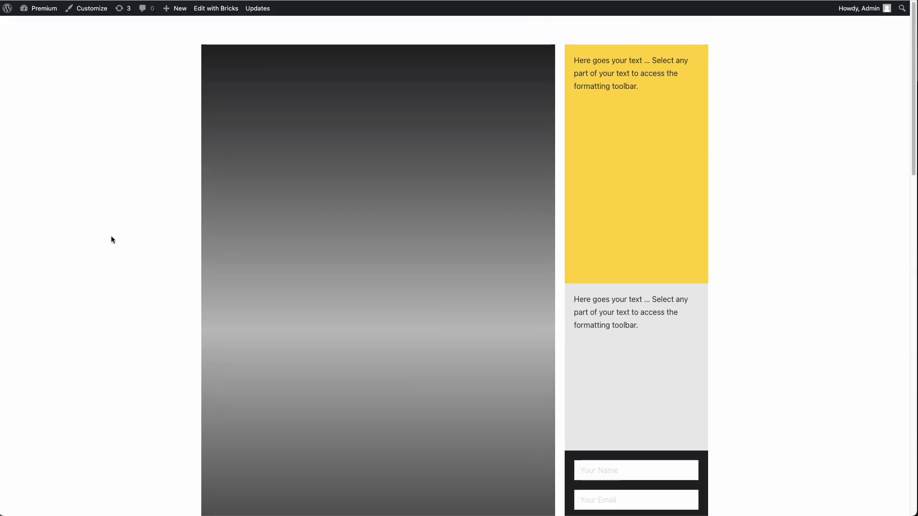
- Use DevTools to narrow the page to about 697 px so the columns stack, then close it
{"action": "right_click", "coordinate": [111, 235]}
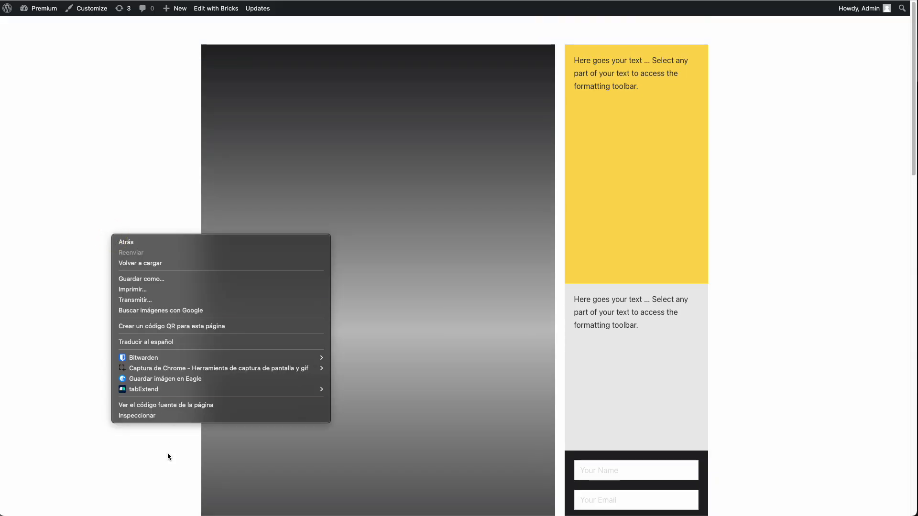
{"action": "left_click", "coordinate": [152, 419]}
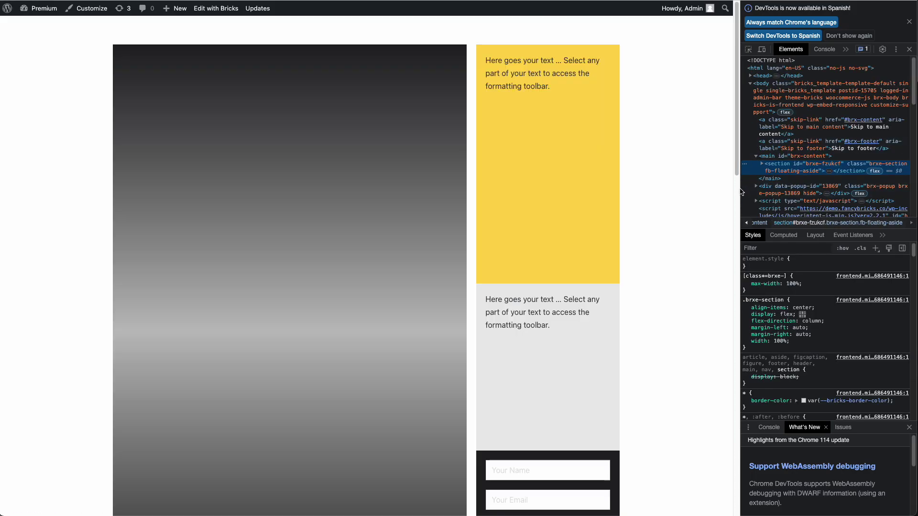
{"action": "left_click_drag", "start_coordinate": [741, 191], "coordinate": [326, 82]}
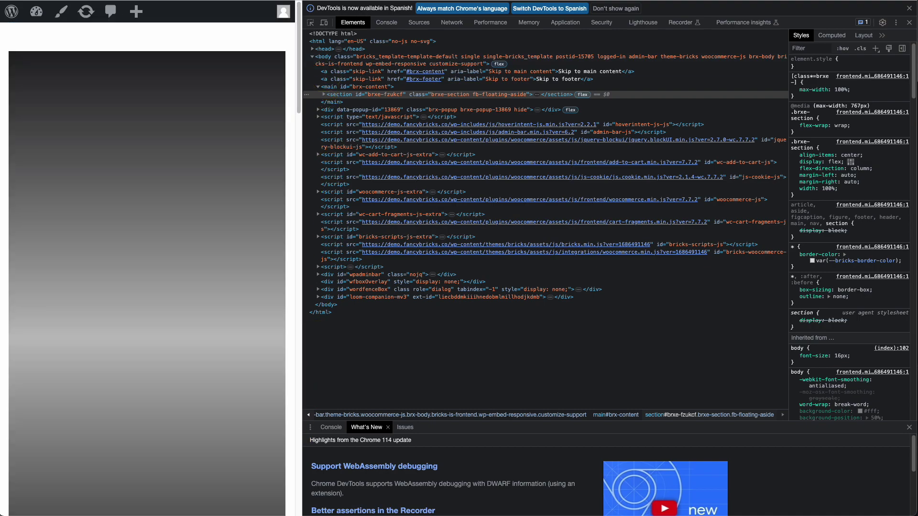
{"action": "left_click", "coordinate": [910, 22]}
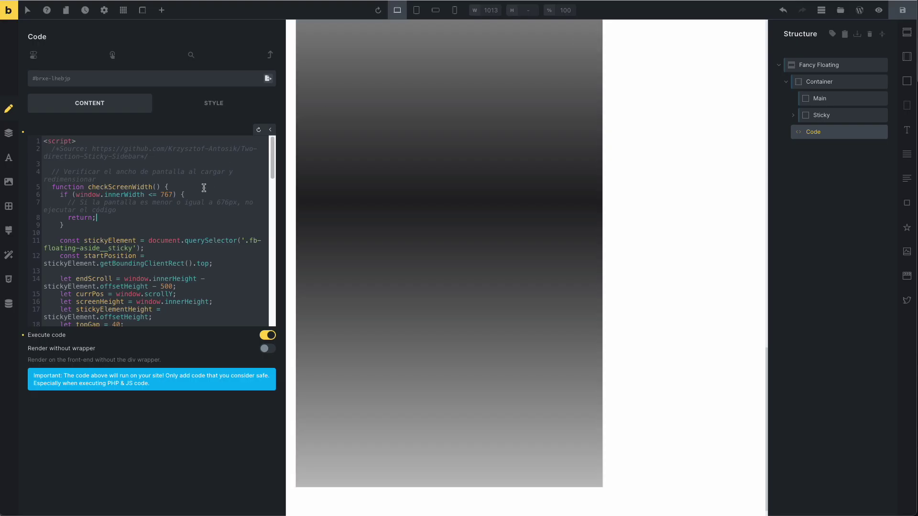
- Preview the canvas at Tablet portrait and Mobile landscape widths, then return to Desktop
{"action": "left_click", "coordinate": [163, 193]}
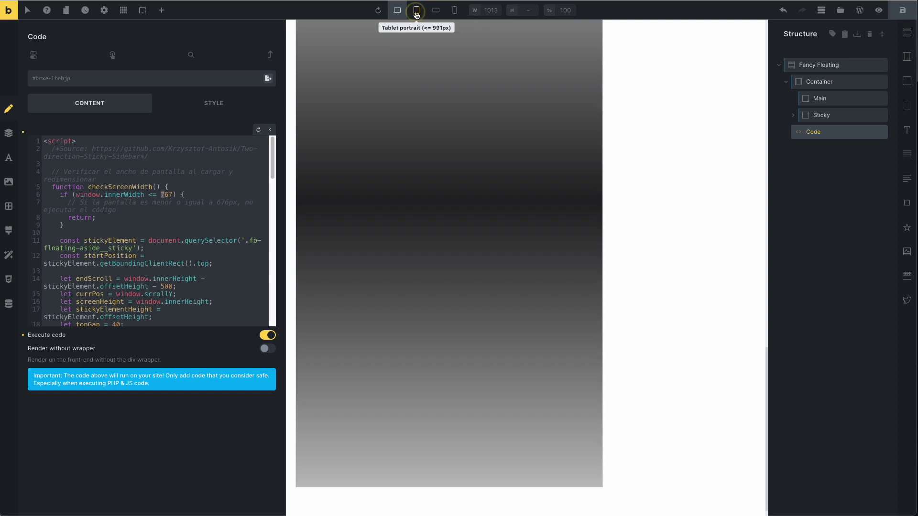
{"action": "left_click", "coordinate": [416, 10]}
{"action": "left_click", "coordinate": [435, 11]}
{"action": "scroll", "coordinate": [592, 225], "scroll_direction": "up", "scroll_amount": 5}
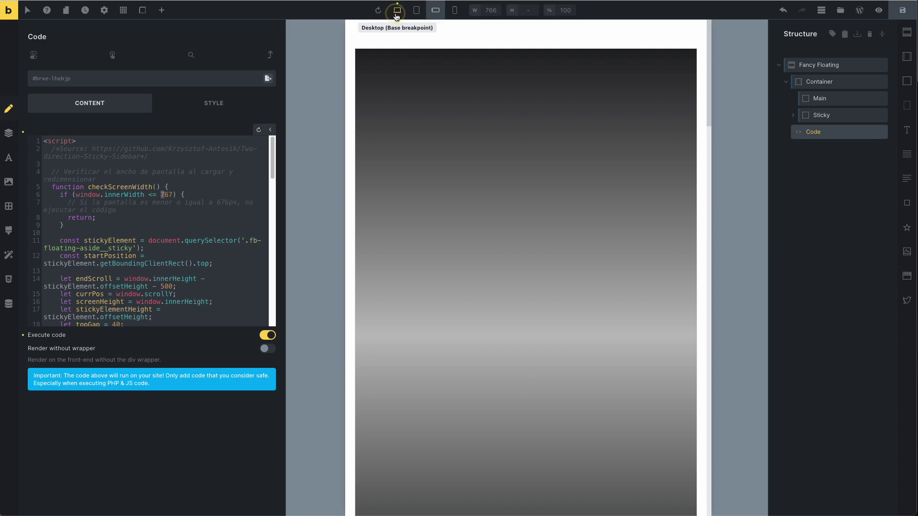
{"action": "left_click", "coordinate": [397, 10]}
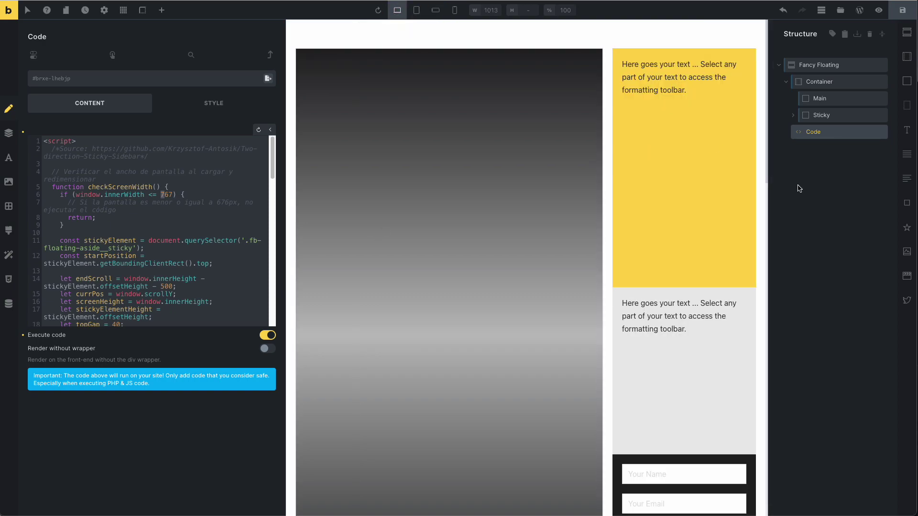
{"action": "scroll", "coordinate": [208, 273], "scroll_direction": "down", "scroll_amount": 9}
{"action": "scroll", "coordinate": [209, 273], "scroll_direction": "up", "scroll_amount": 9}
{"action": "scroll", "coordinate": [210, 272], "scroll_direction": "down", "scroll_amount": 1}
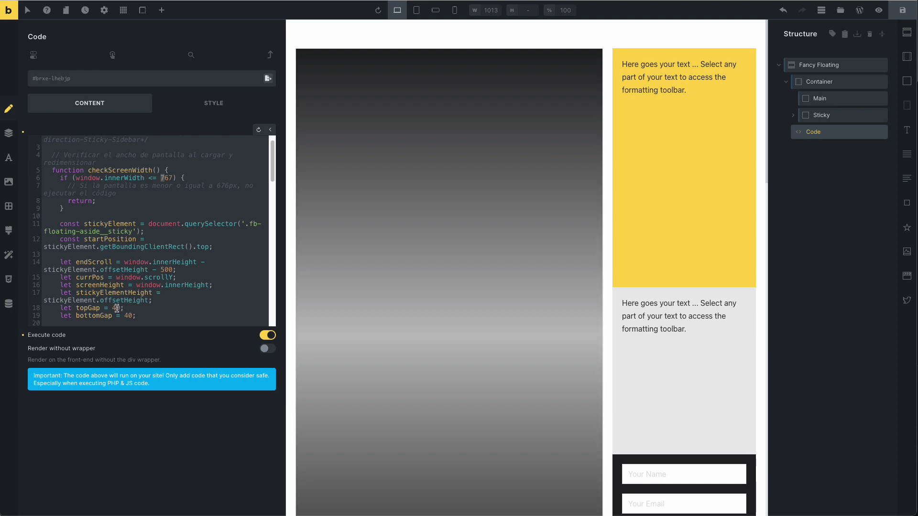
- Change topGap on line 18 from 40 to 140, save, and scroll the live page to test
{"action": "left_click", "coordinate": [117, 308]}
{"action": "key", "text": "Left"}
{"action": "type", "text": "1"}
{"action": "left_click", "coordinate": [902, 10]}
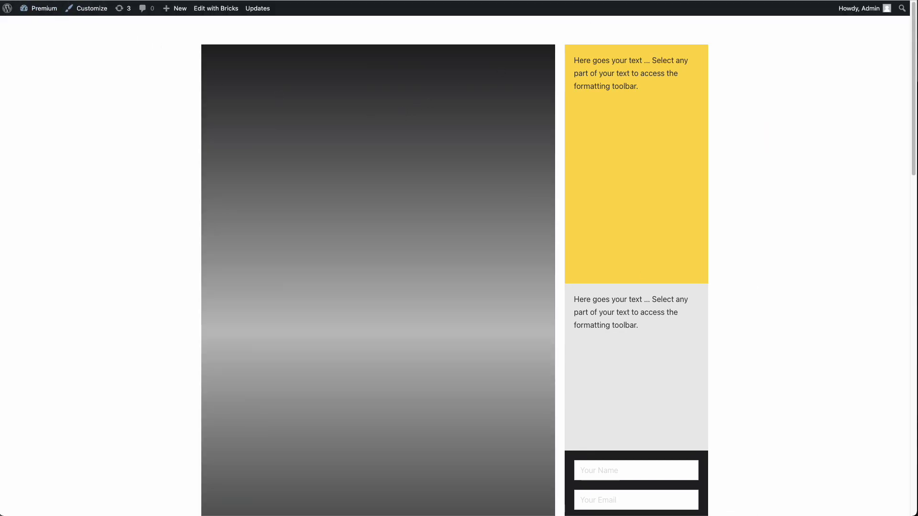
{"action": "mouse_move", "coordinate": [915, 46]}
{"action": "left_mouse_down"}
{"action": "mouse_move", "coordinate": [914, 172]}
{"action": "mouse_move", "coordinate": [915, 62]}
{"action": "left_mouse_up"}
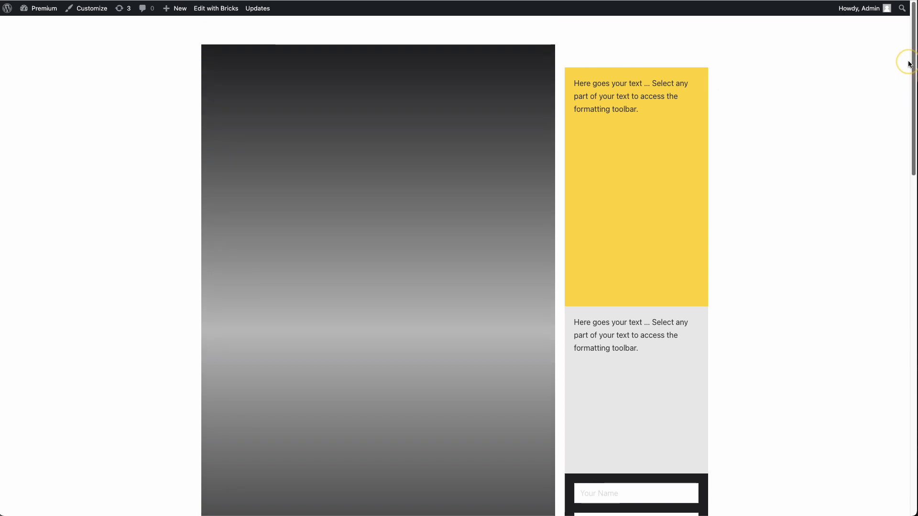
{"action": "mouse_move", "coordinate": [907, 62]}
{"action": "left_mouse_down"}
{"action": "mouse_move", "coordinate": [895, 311]}
{"action": "mouse_move", "coordinate": [905, 384]}
{"action": "mouse_move", "coordinate": [904, 61]}
{"action": "left_mouse_up"}
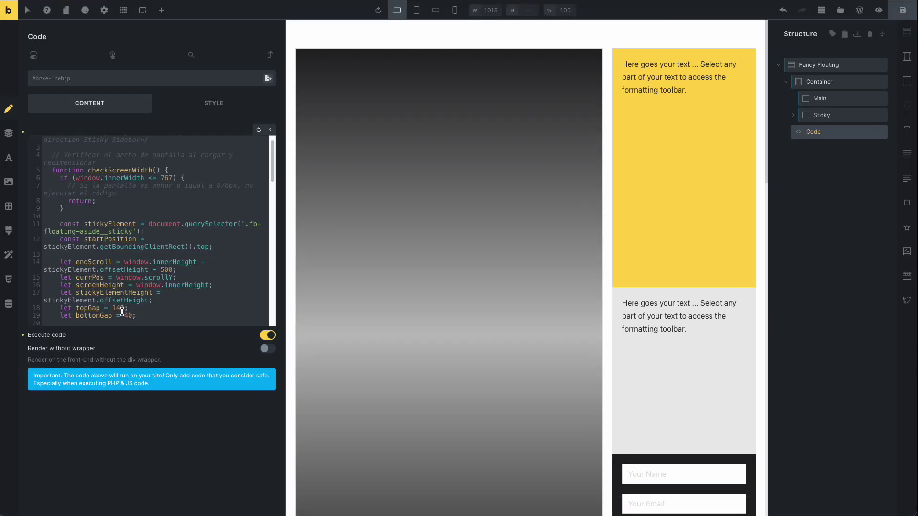
- Delete the extra 1 so topGap is 40 again, save, and scroll the live page
{"action": "left_click", "coordinate": [115, 308]}
{"action": "key", "text": "BackSpace"}
{"action": "left_click", "coordinate": [902, 10]}
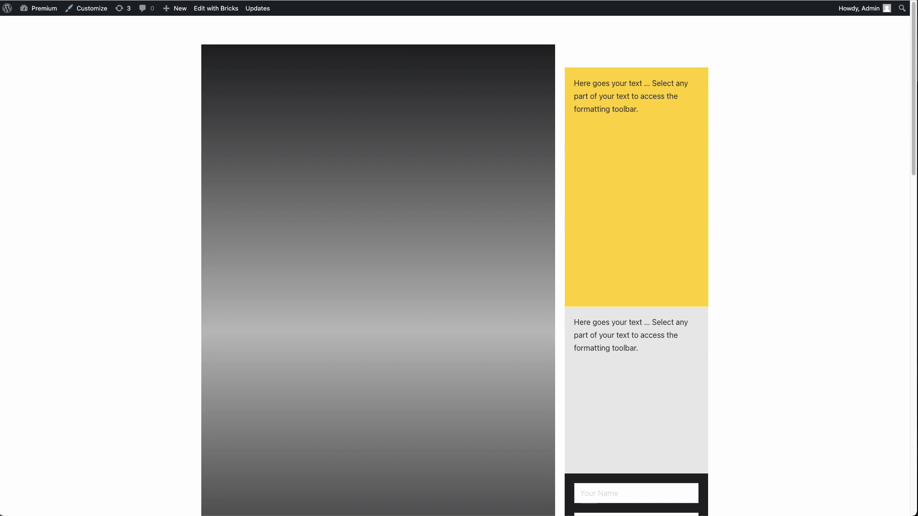
{"action": "scroll", "coordinate": [500, 288], "scroll_direction": "down", "scroll_amount": 1}
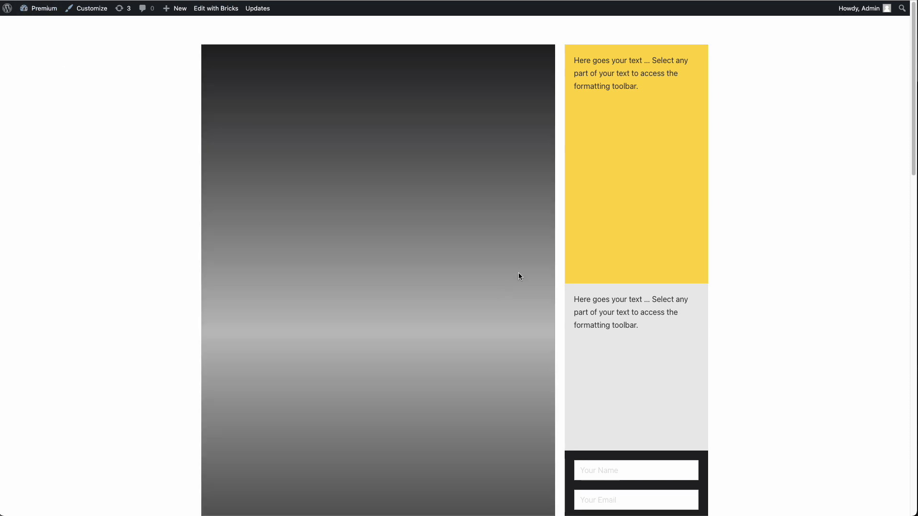